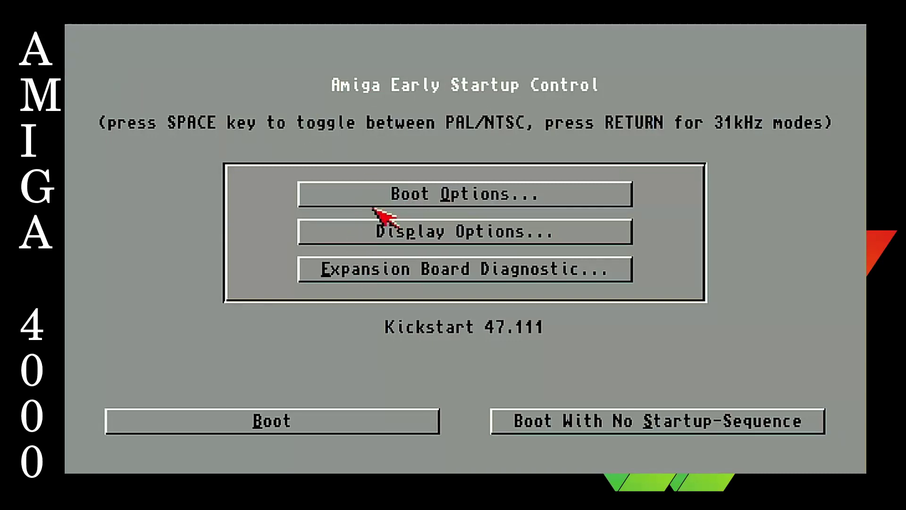
- Look over the boot options and display options, leaving both unchanged
left_click(376, 203)
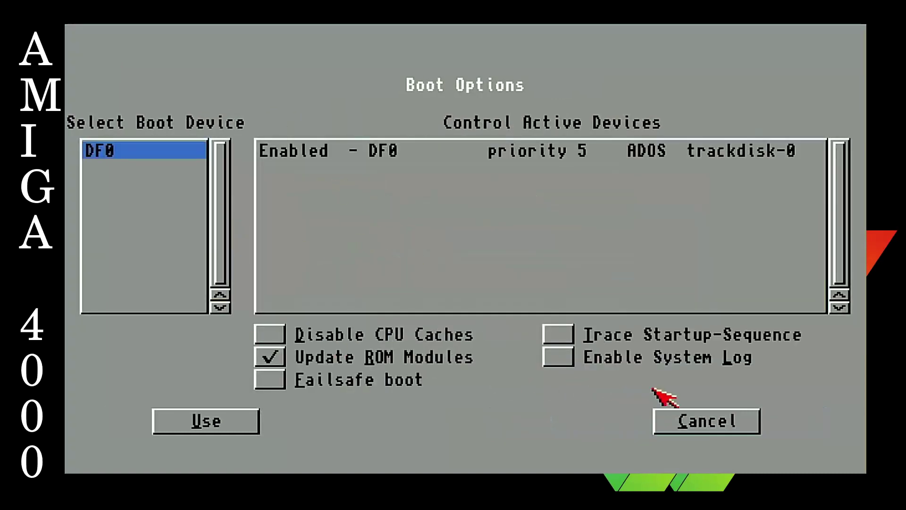
left_click(699, 418)
left_click(401, 236)
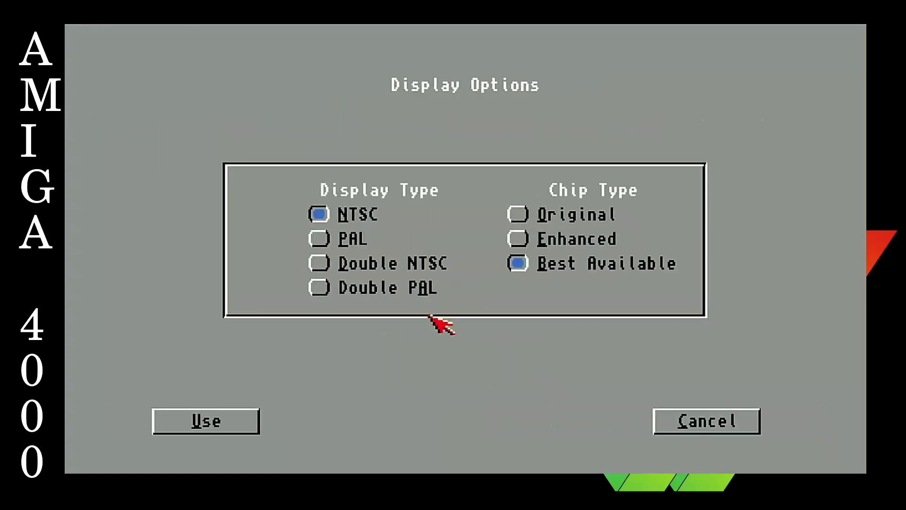
left_click(743, 425)
- Check the expansion board diagnostic table, then return to the boot device options
left_click(419, 266)
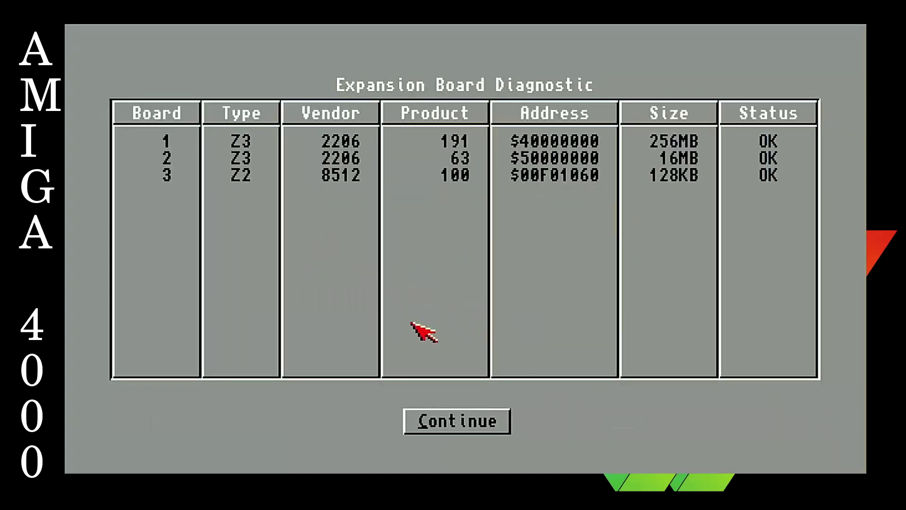
left_click(448, 424)
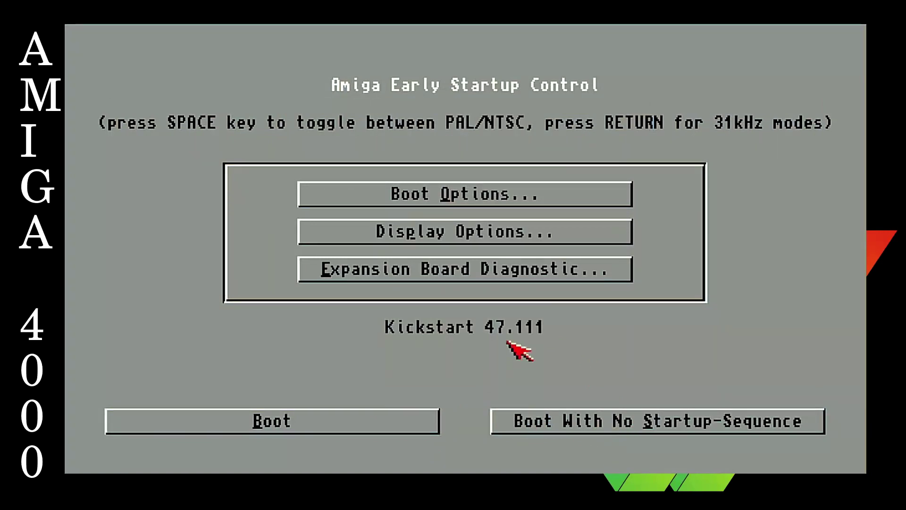
left_click(449, 198)
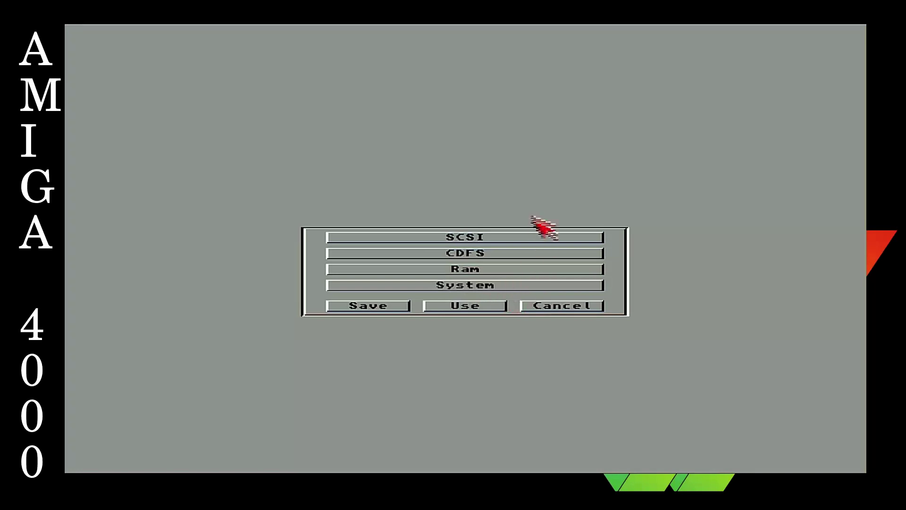
- Open the System settings showing MapRom, patch, 31khz screen and CPU cache options
left_click(503, 286)
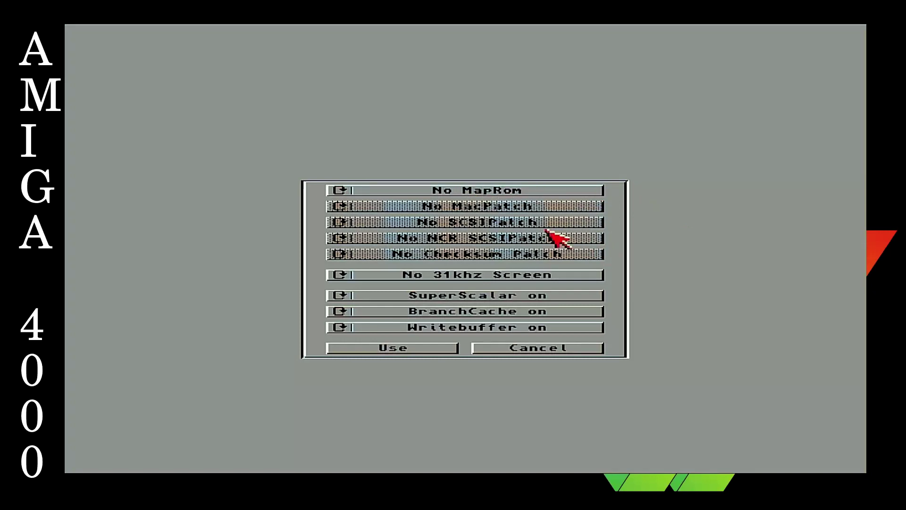
- Turn MapRom on, leaving MacPatch at No MacPatch after briefly toggling it
left_click(474, 193)
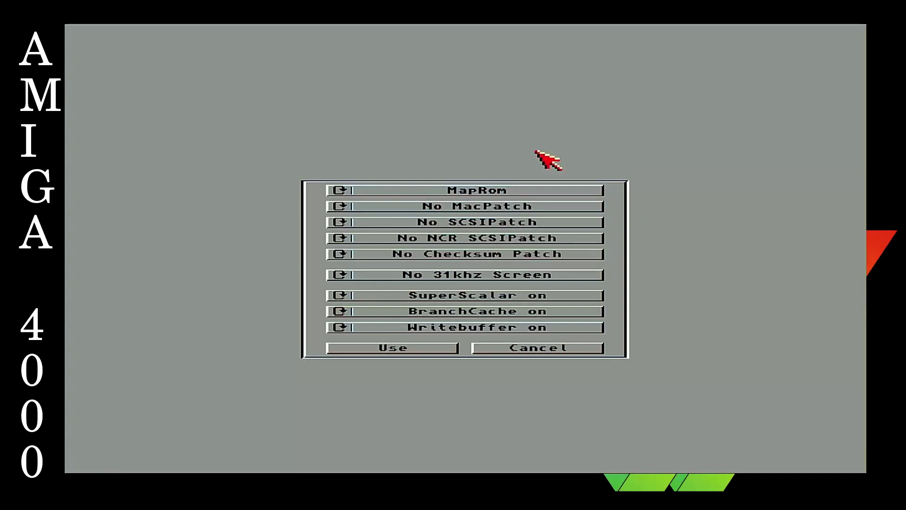
left_click(456, 208)
left_click(460, 207)
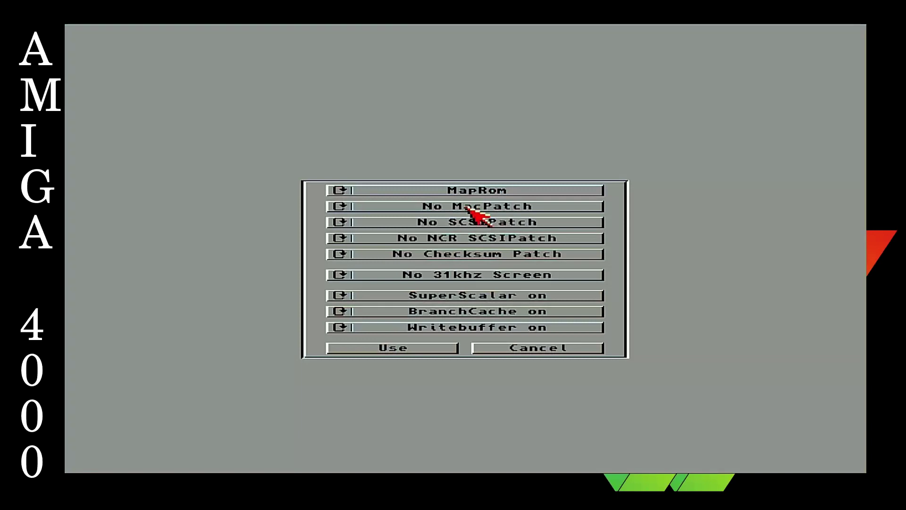
left_click(420, 209)
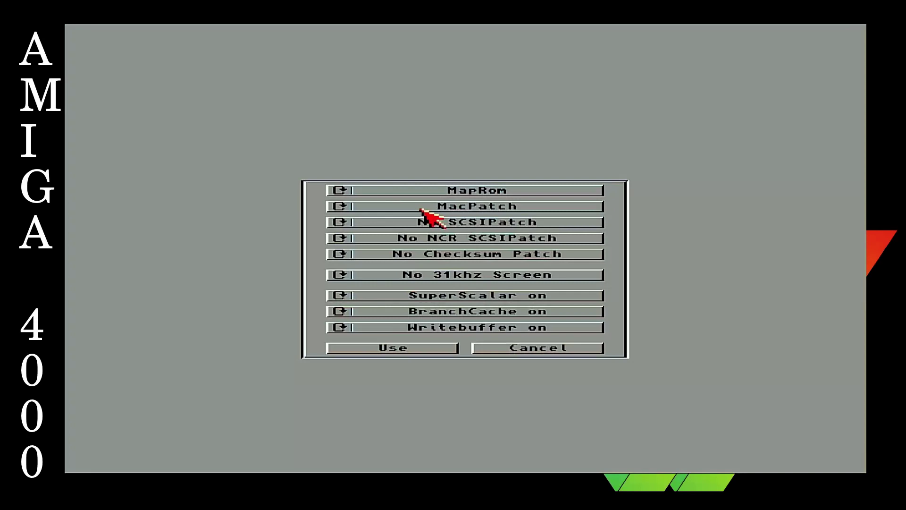
left_click(420, 209)
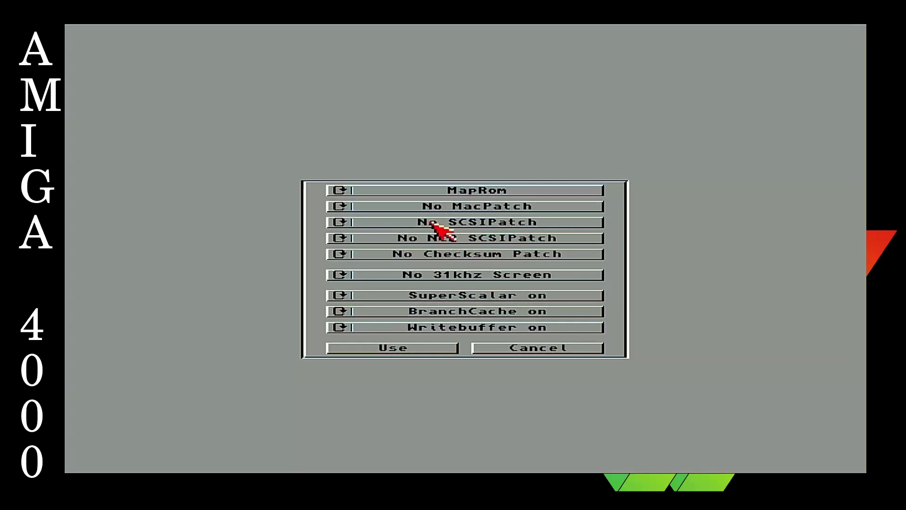
left_click(474, 225)
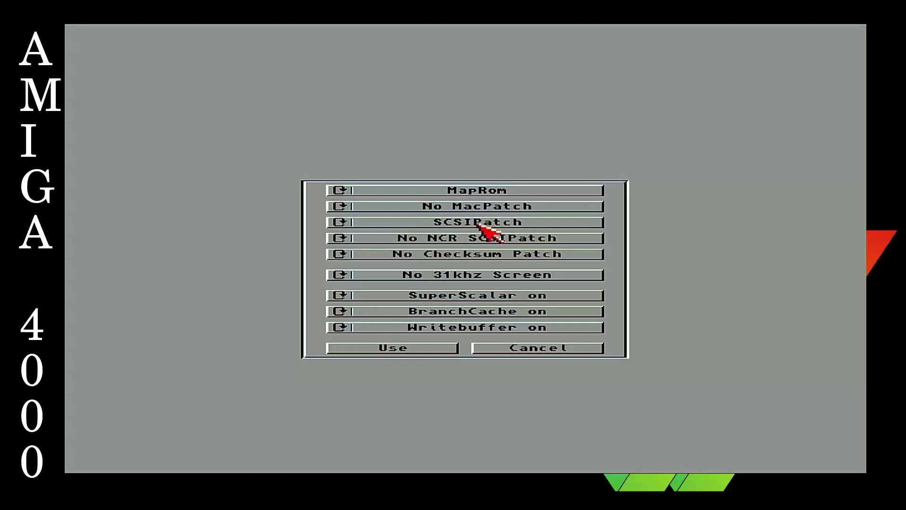
left_click(471, 238)
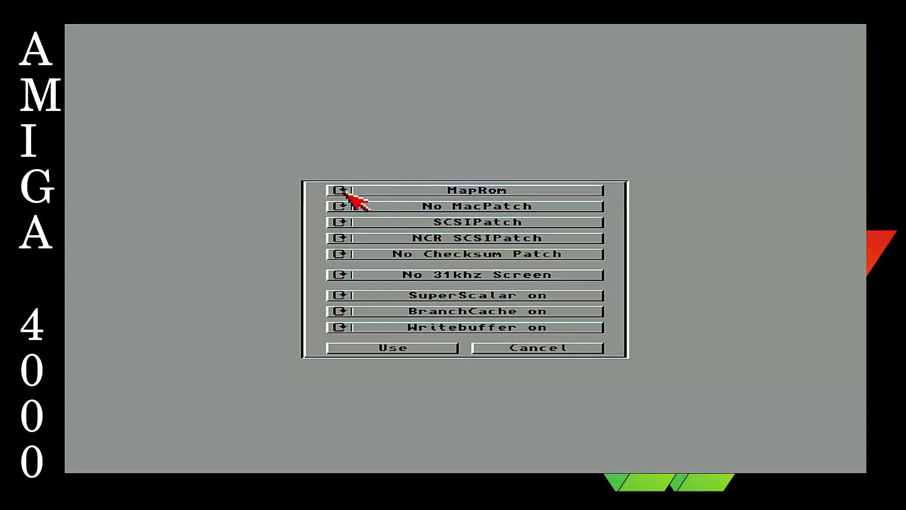
left_click(426, 232)
left_click(428, 237)
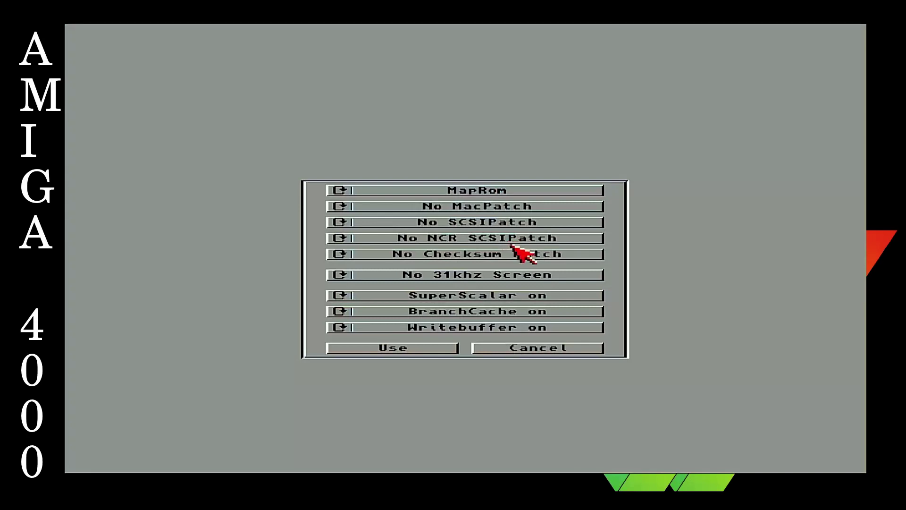
- Switch the No Checksum Patch gadget so it reads Checksum Patch
left_click(482, 254)
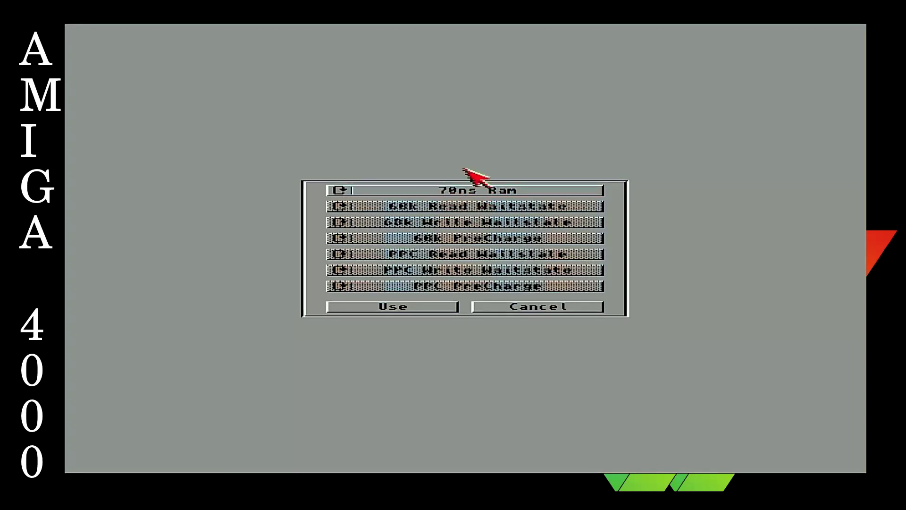
- Try 60ns Ram and Free Config waitstates, then restore 70ns Ram and the 68k read waitstate
left_click(469, 193)
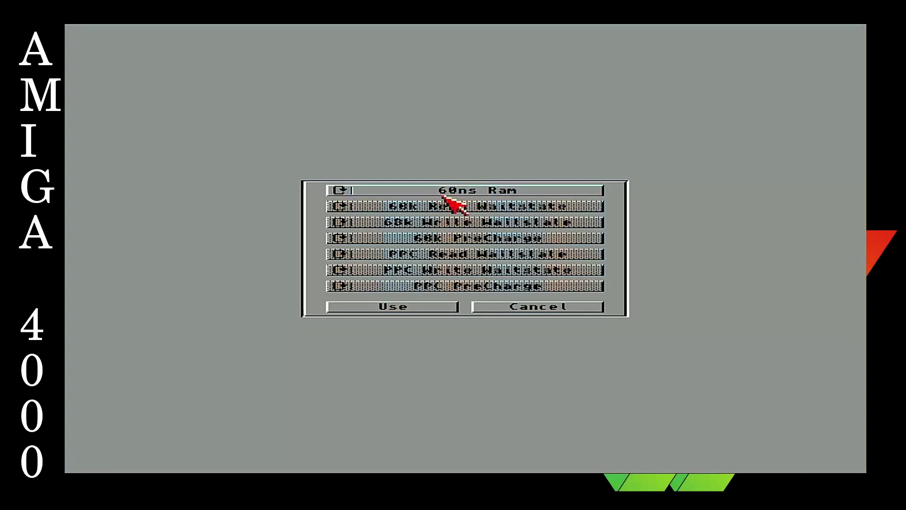
left_click(446, 193)
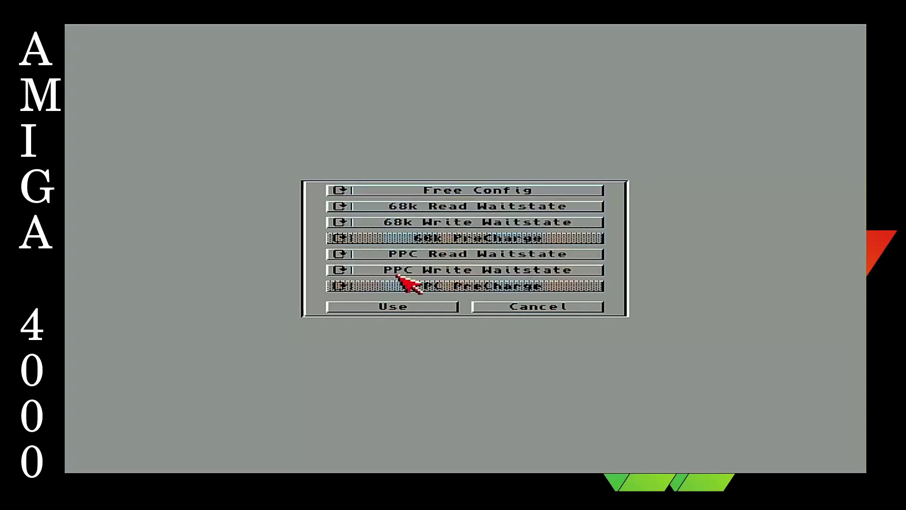
left_click(439, 208)
left_click(436, 209)
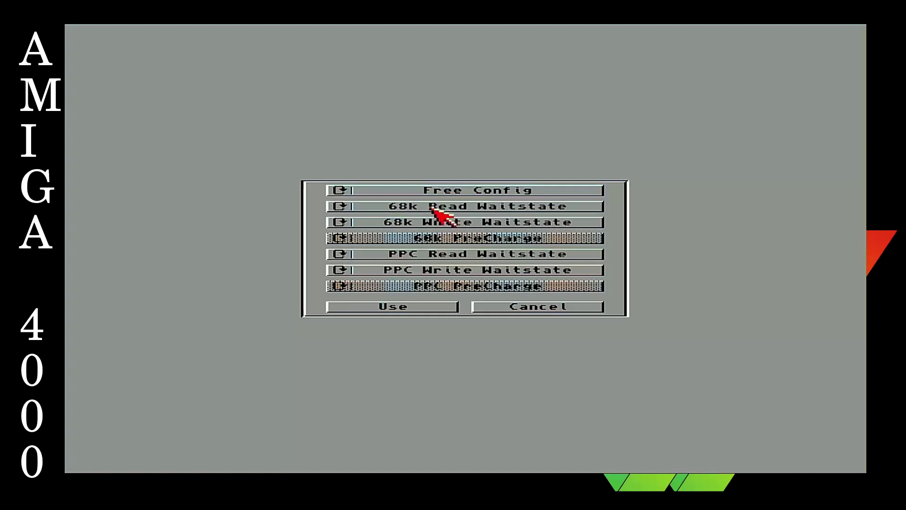
left_click(450, 192)
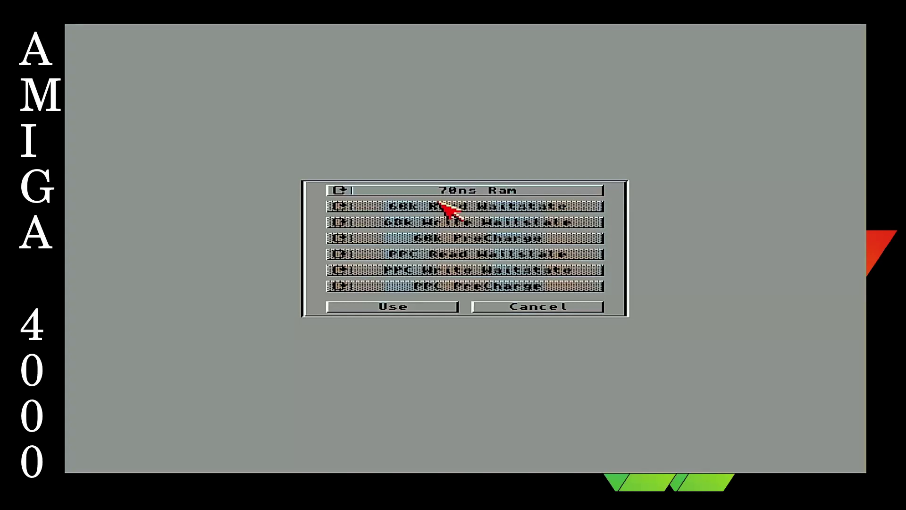
- Close the Ram wait-state settings and bring up the Phase5 SCSI unit table
left_click(392, 307)
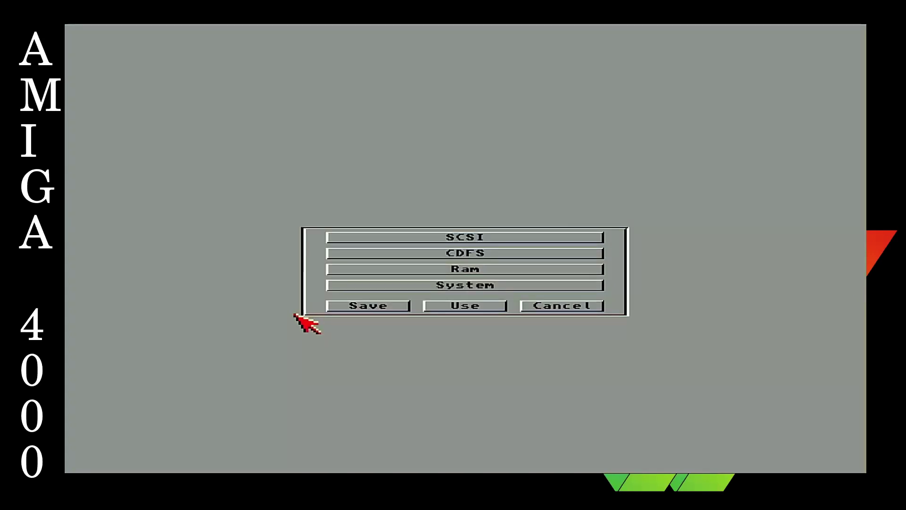
left_click(473, 239)
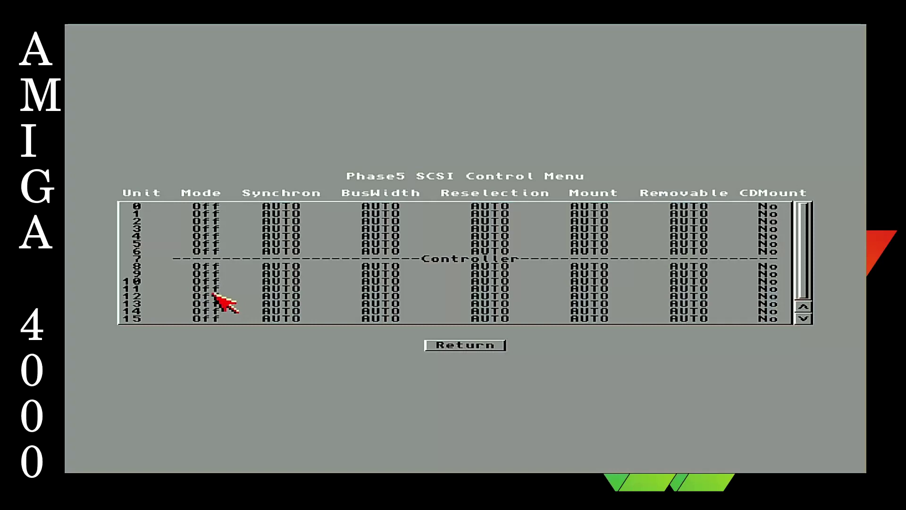
left_click(223, 260)
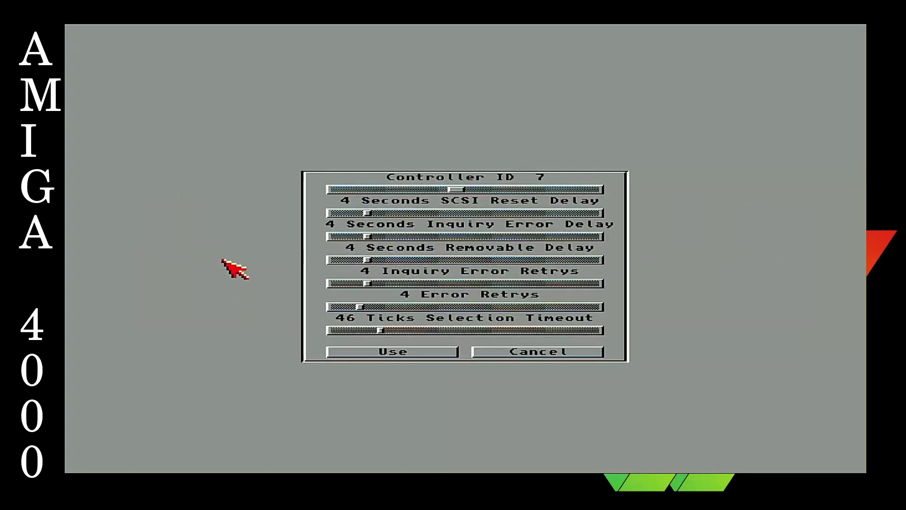
left_click(500, 354)
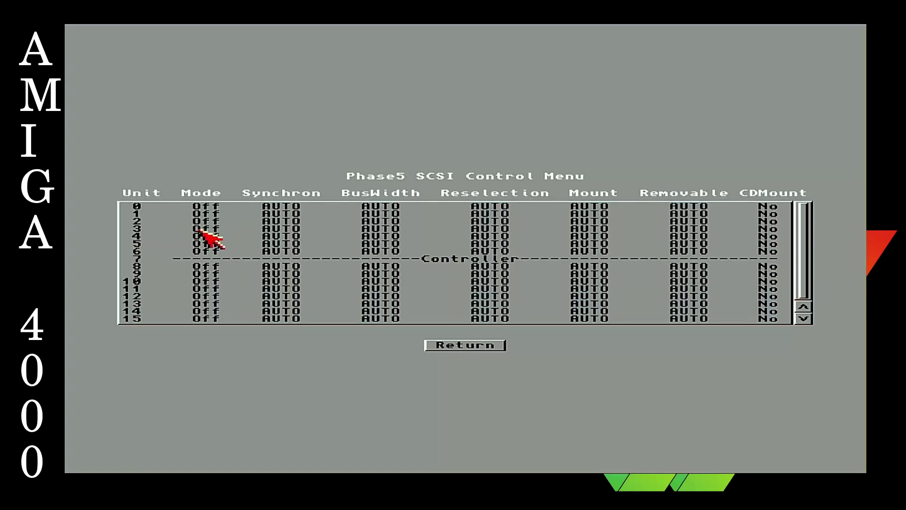
- Open SCSI unit 3's settings and cycle its LUN count around to 1 LUN
double_click(202, 231)
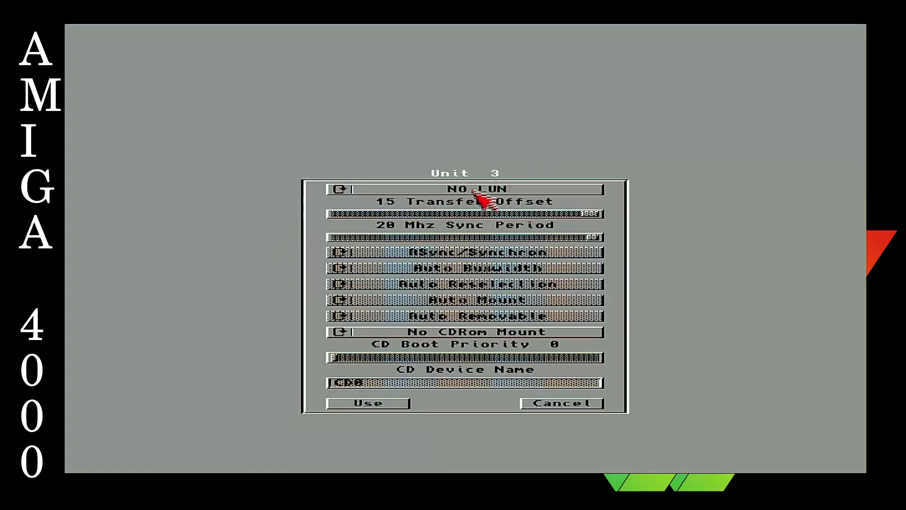
left_click(474, 189)
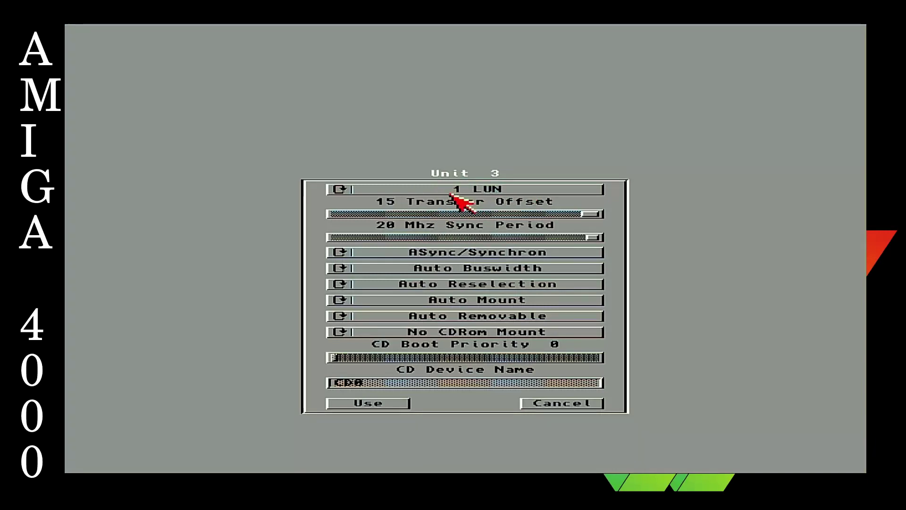
left_click(451, 194)
left_click(373, 193)
left_click(373, 193)
left_click(373, 192)
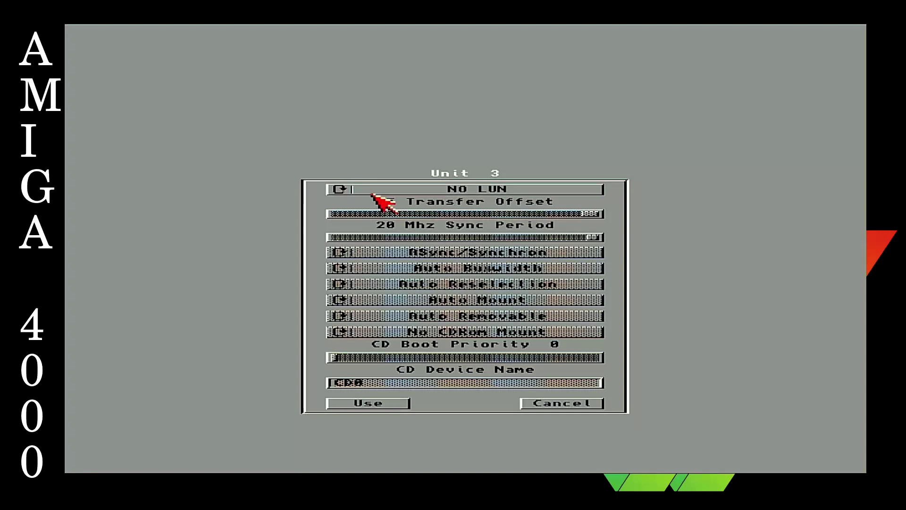
left_click(372, 193)
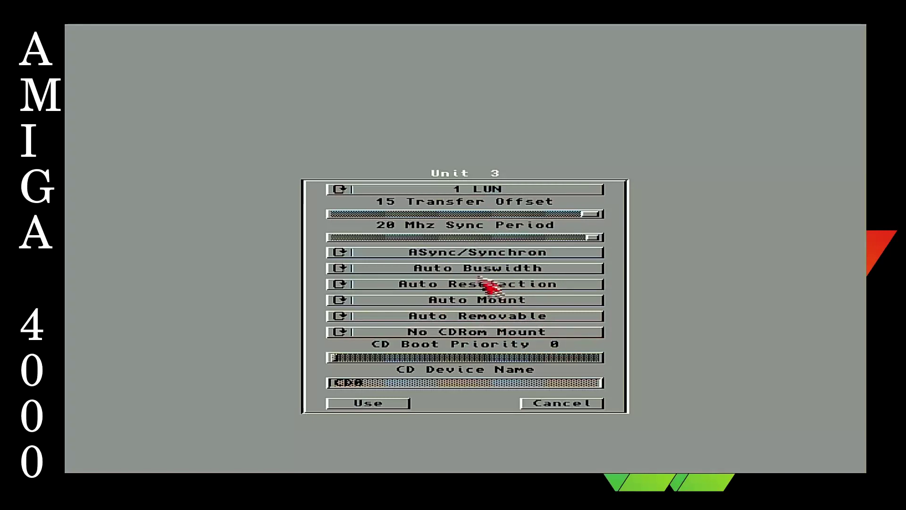
- Cycle unit 3's transfer mode, bus width and mount gadgets back to ASync/Synchron, Auto Buswidth, Auto Mount
left_click(441, 254)
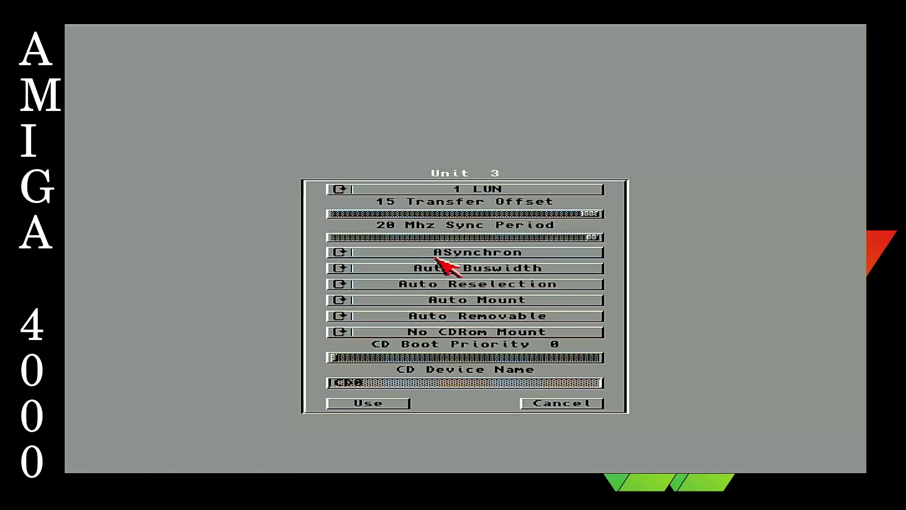
left_click(437, 256)
left_click(439, 255)
left_click(441, 270)
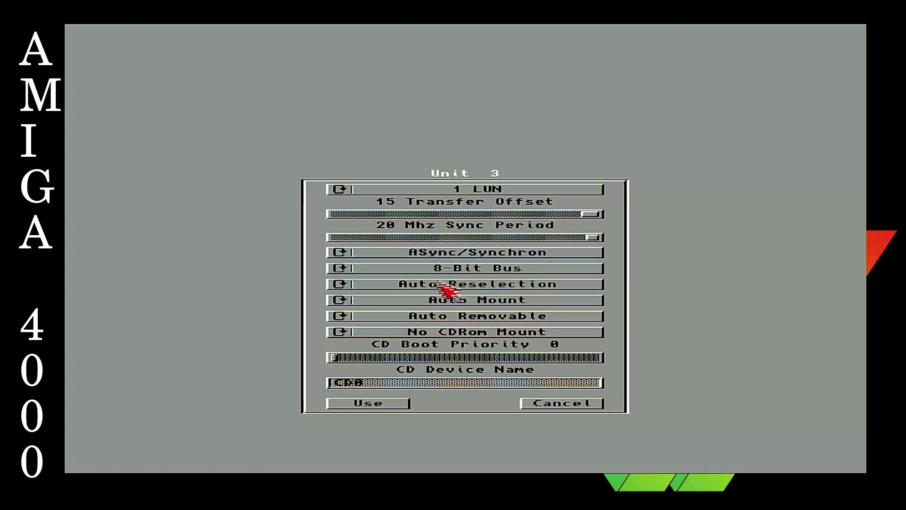
left_click(446, 268)
left_click(449, 269)
left_click(451, 285)
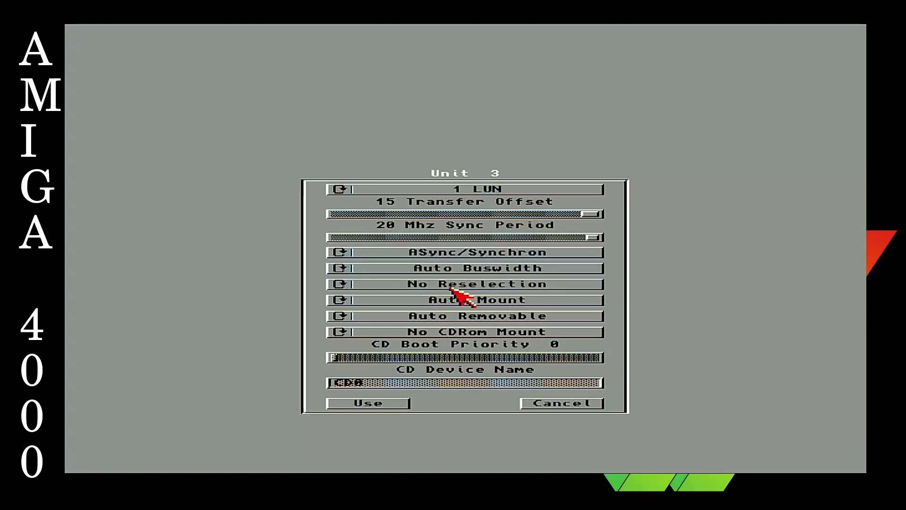
left_click(451, 287)
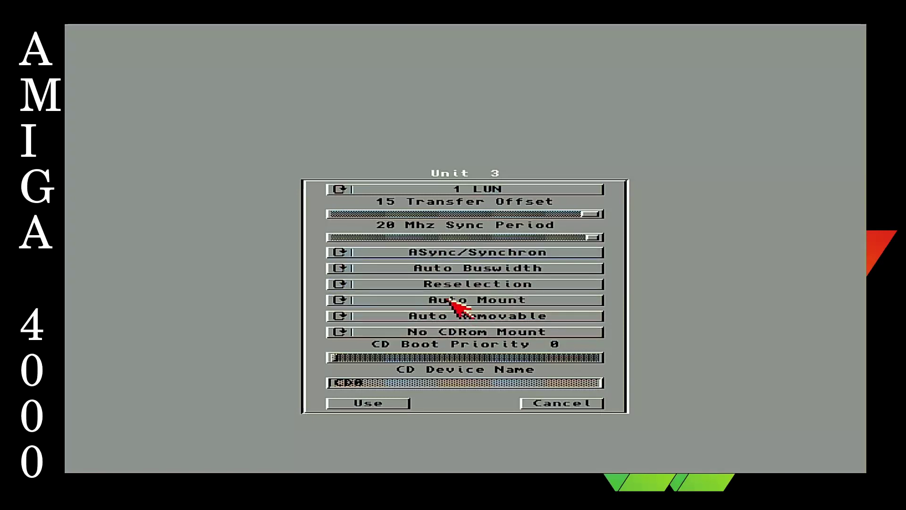
left_click(450, 302)
left_click(451, 303)
left_click(451, 303)
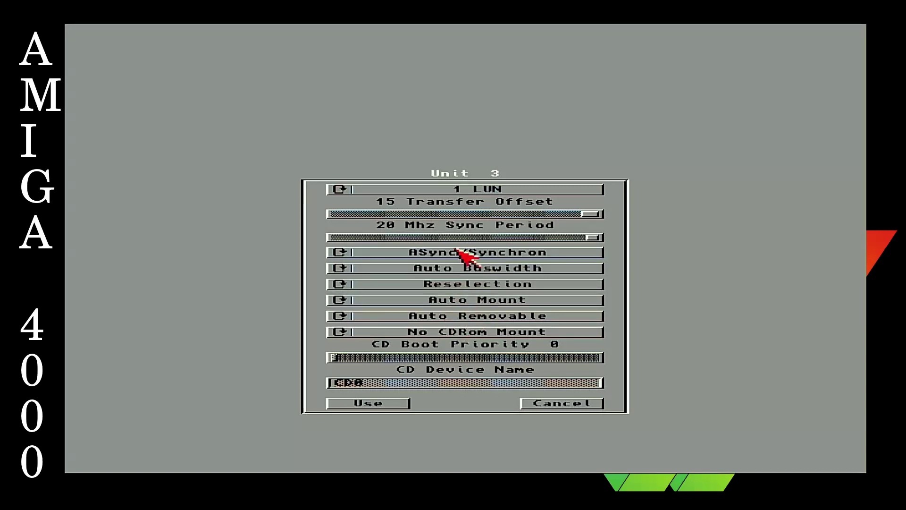
- Restore Auto Reselection and ASync/Synchron transfer mode, then accept unit 3's settings
left_click(469, 284)
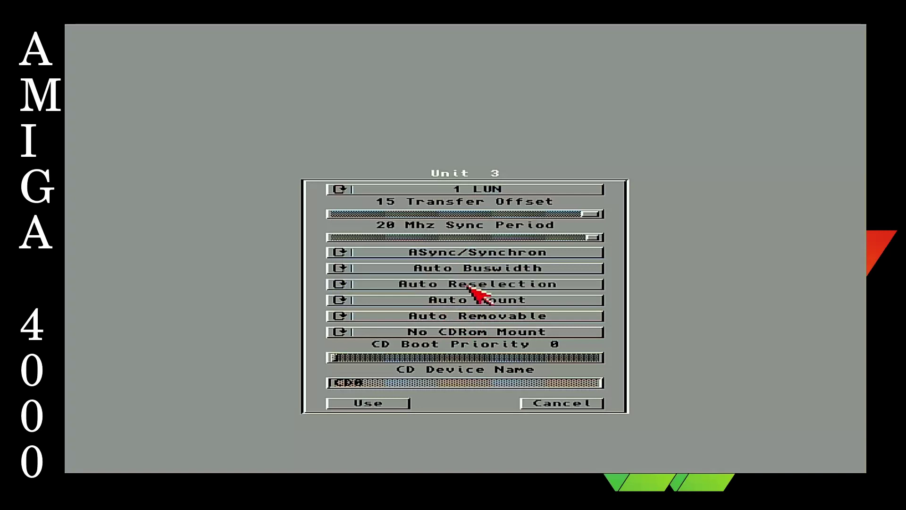
left_click(461, 256)
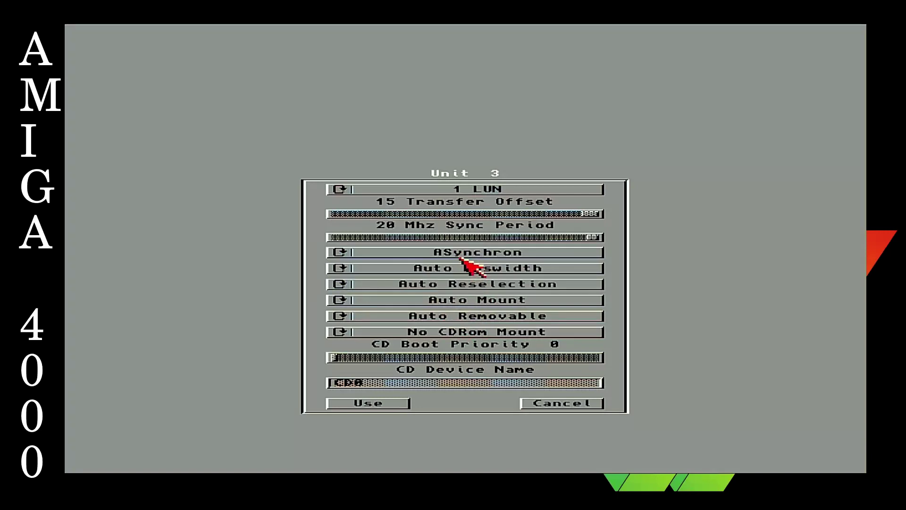
left_click(461, 256)
left_click(462, 257)
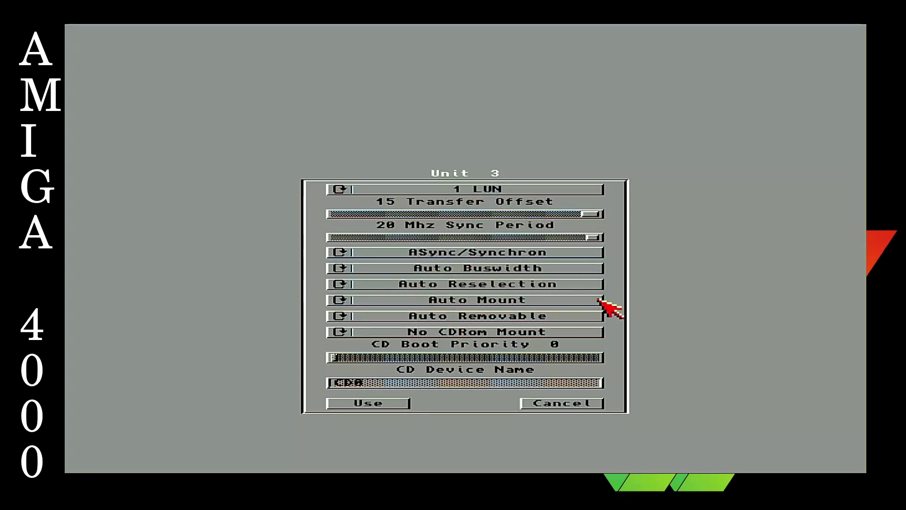
left_click(378, 404)
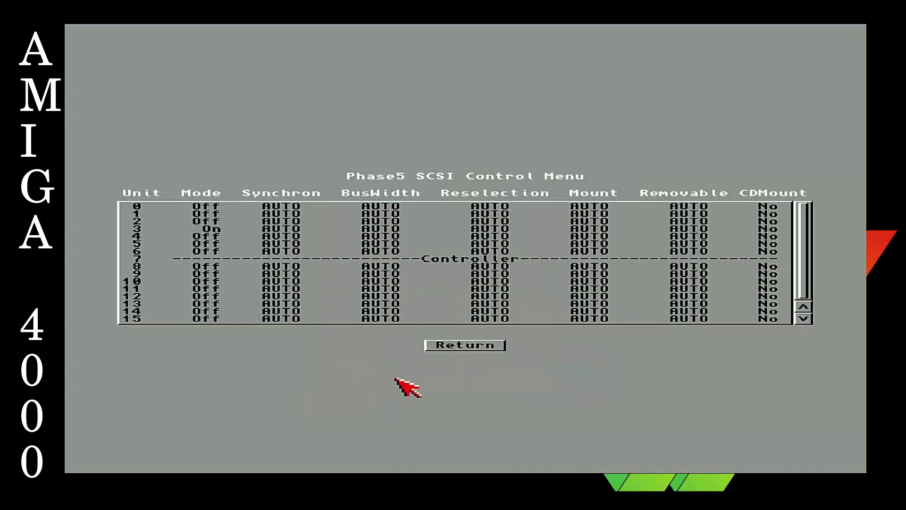
- Enable SCSI unit 6 with 1 LUN, return to the main menu and save the SCSI settings
left_click(206, 253)
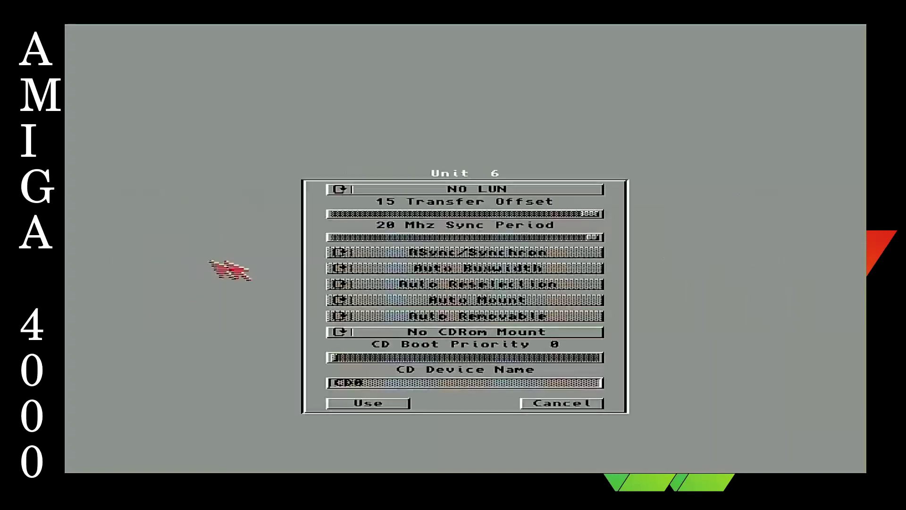
left_click(487, 191)
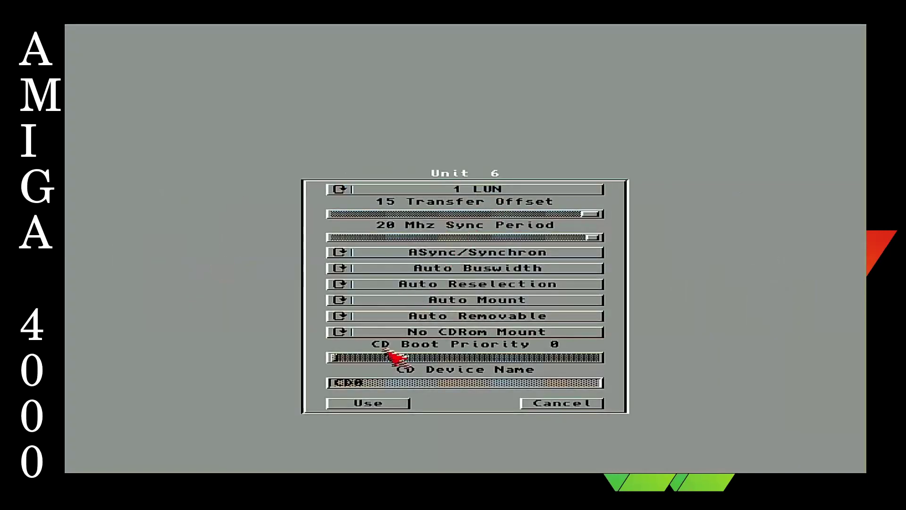
left_click(364, 403)
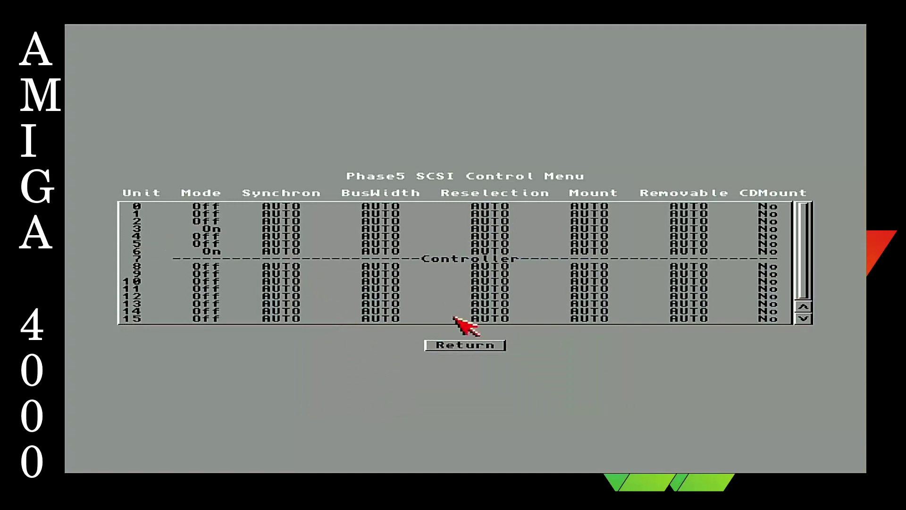
left_click(447, 346)
left_click(373, 306)
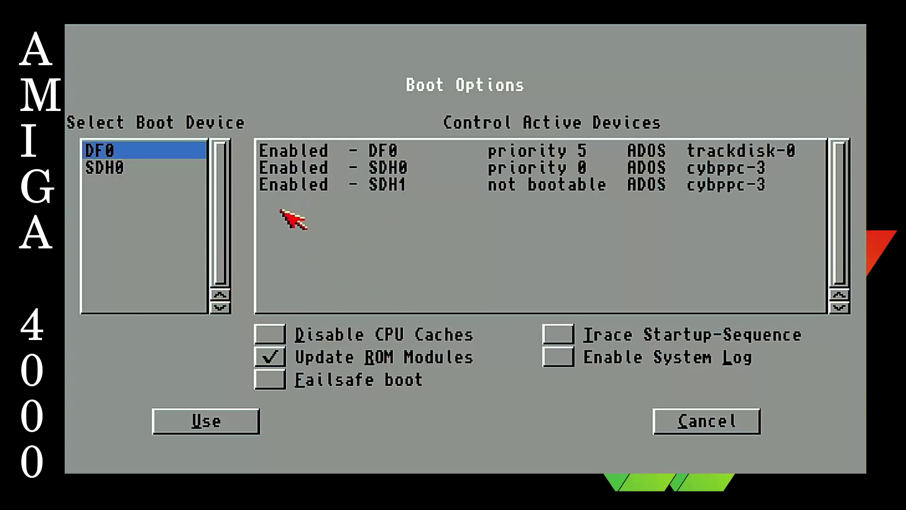
- Cancel the Boot Options unchanged, since only DF0 and SDH0 are listed
left_click(734, 424)
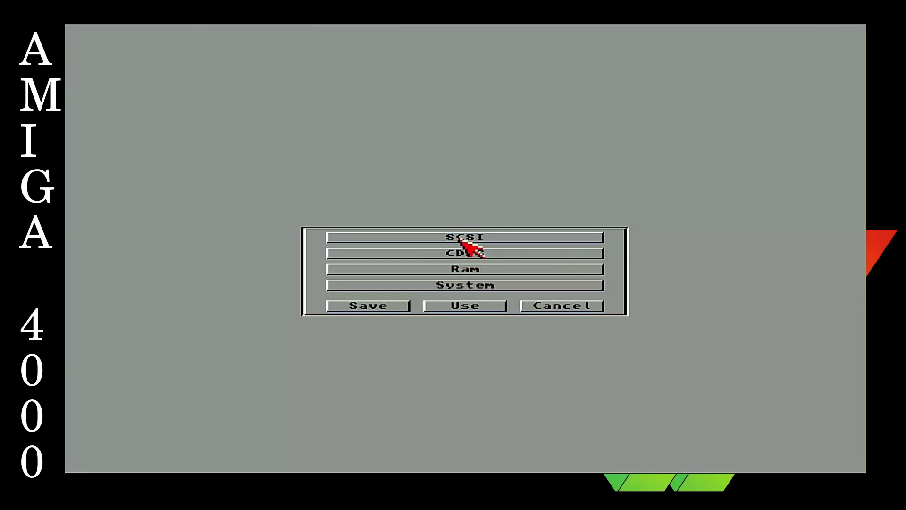
- In SCSI unit 6's settings, set the CD-ROM gadget to CDRom Mount with device name CD0
left_click(459, 238)
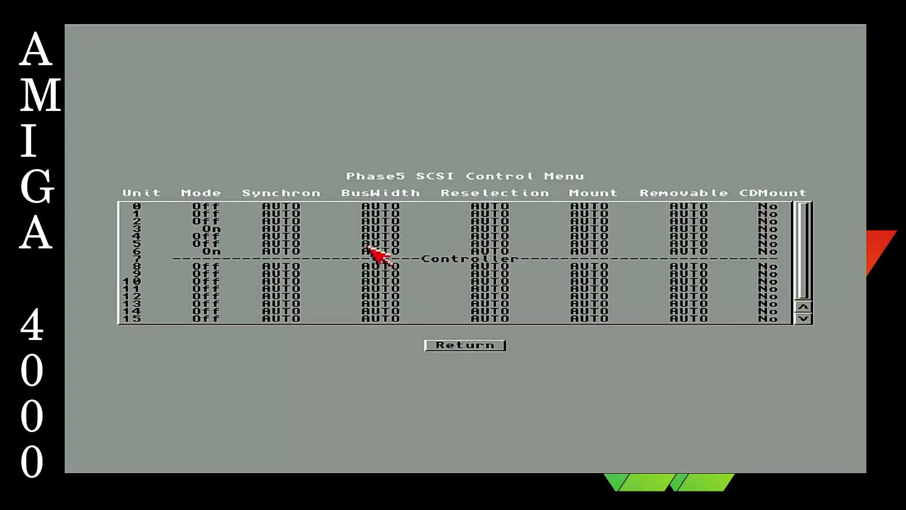
left_click(376, 251)
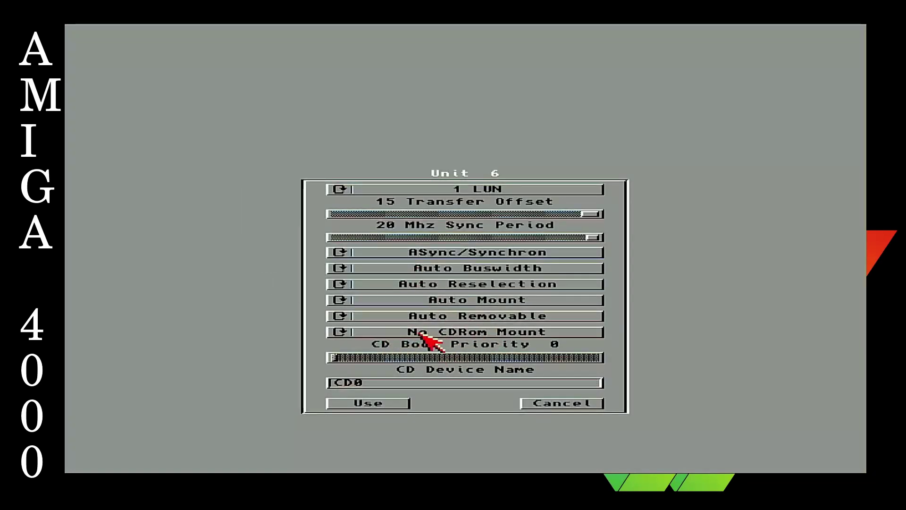
left_click(443, 333)
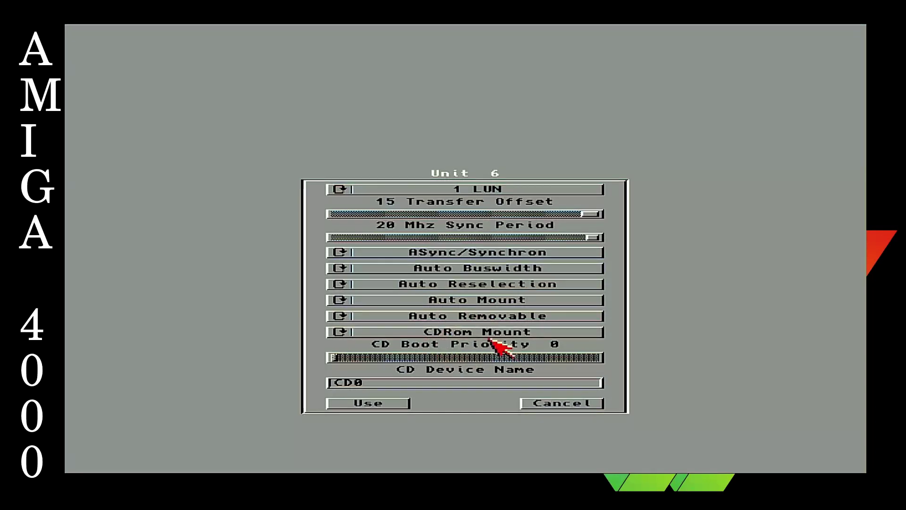
left_click(472, 334)
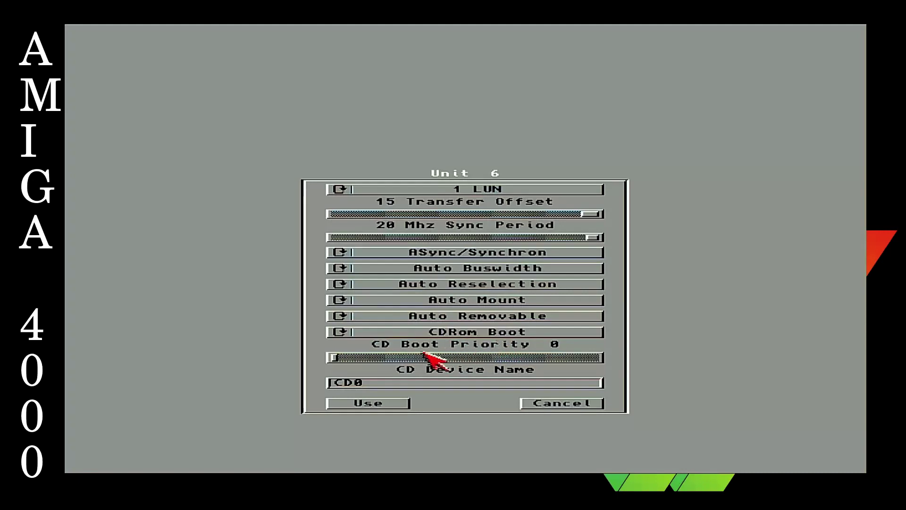
left_click(504, 334)
left_click(505, 334)
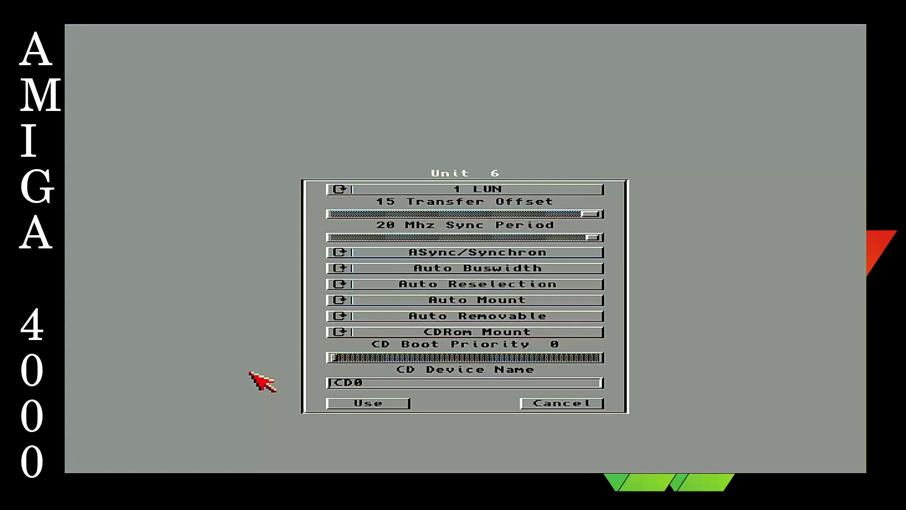
- Switch unit 6 to CDRom Boot and accept, so the SCSI table lists CDMount Boot
left_click(471, 333)
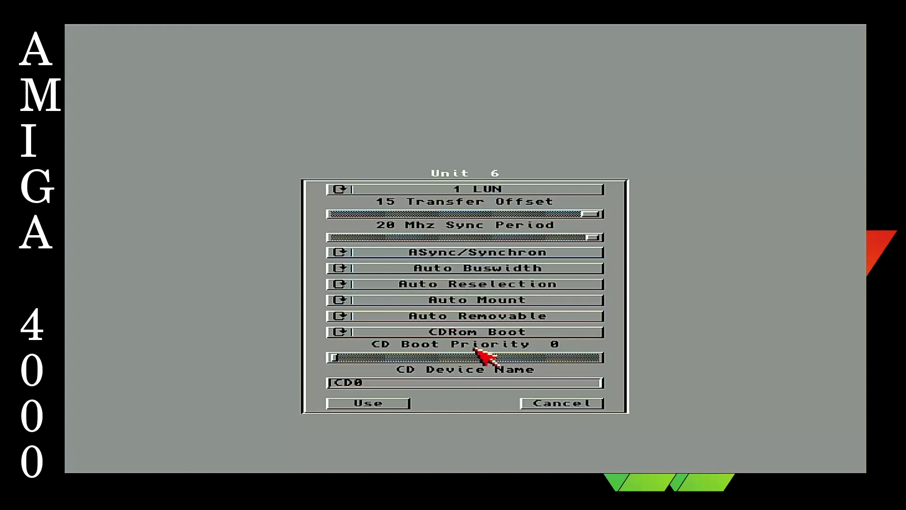
left_click(379, 404)
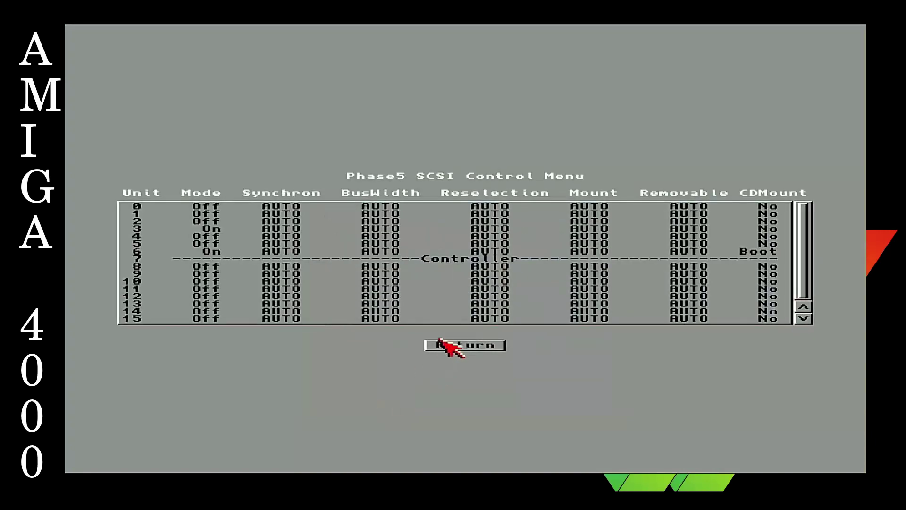
- Return to the main menu, leave the CDFS settings unchanged, and save the CyberStorm settings
left_click(443, 348)
left_click(407, 252)
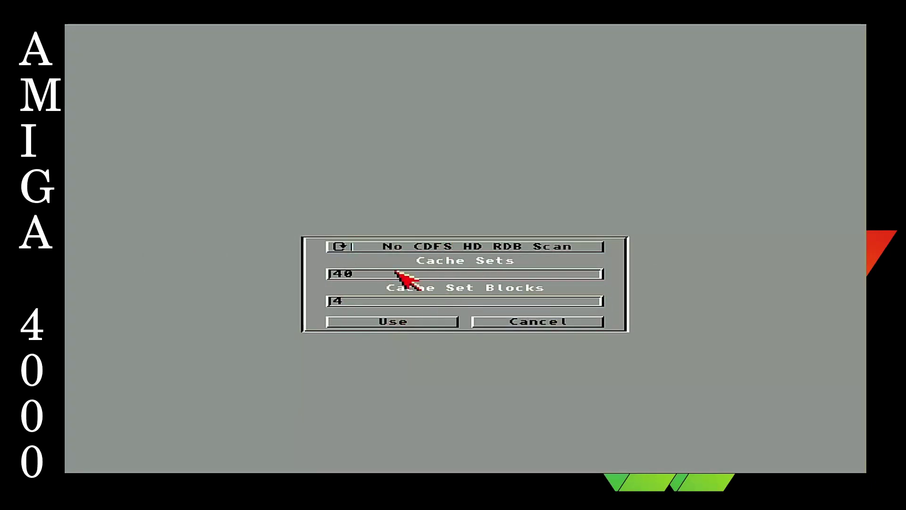
left_click(490, 321)
left_click(380, 306)
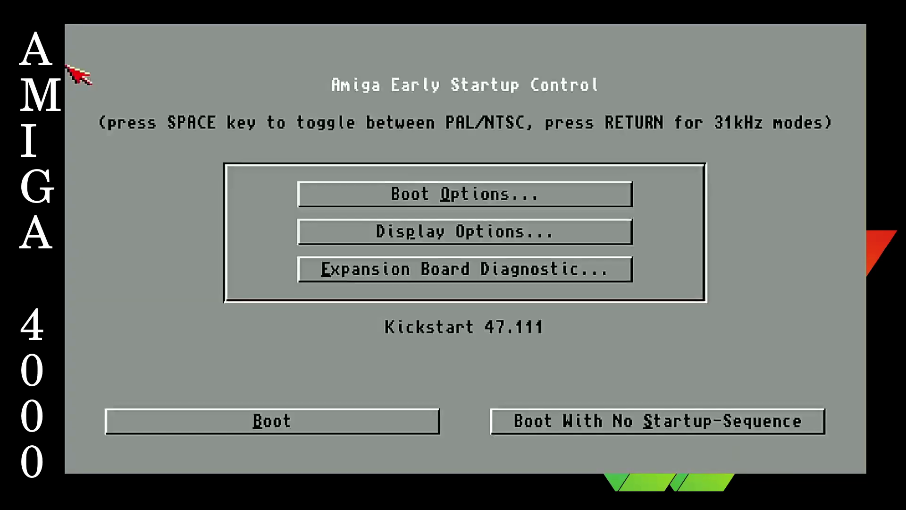
- Choose CD0 as the boot device in Boot Options and confirm with Use
left_click(395, 191)
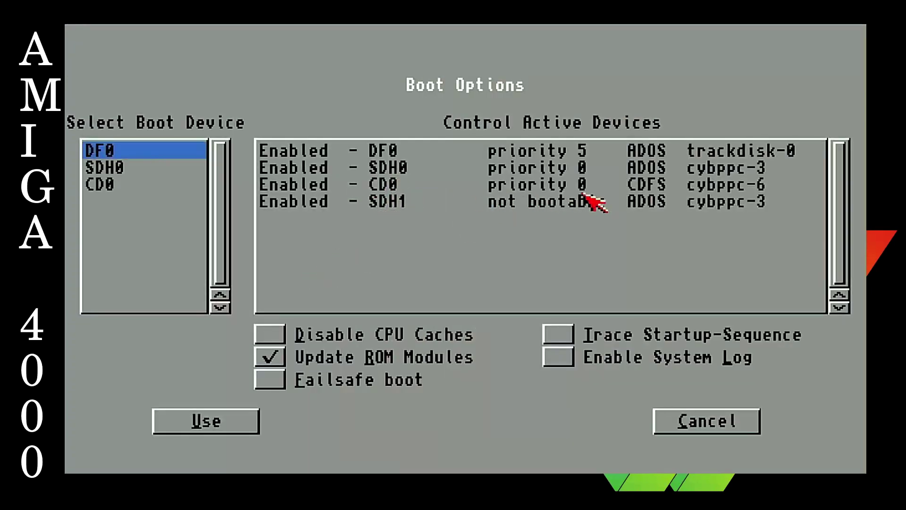
left_click(101, 184)
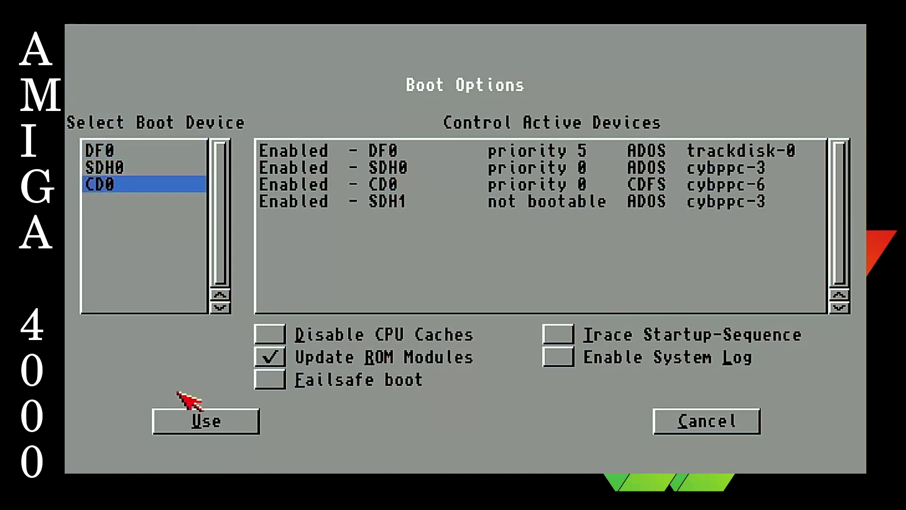
left_click(208, 423)
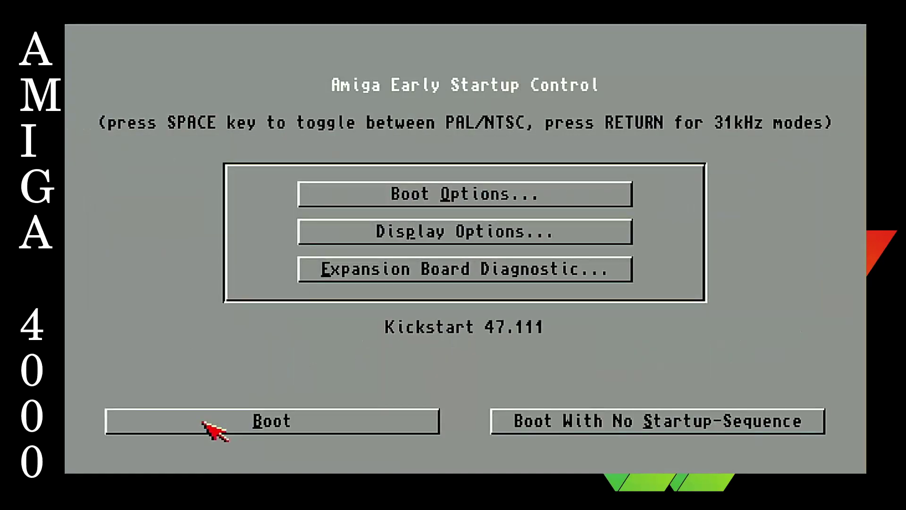